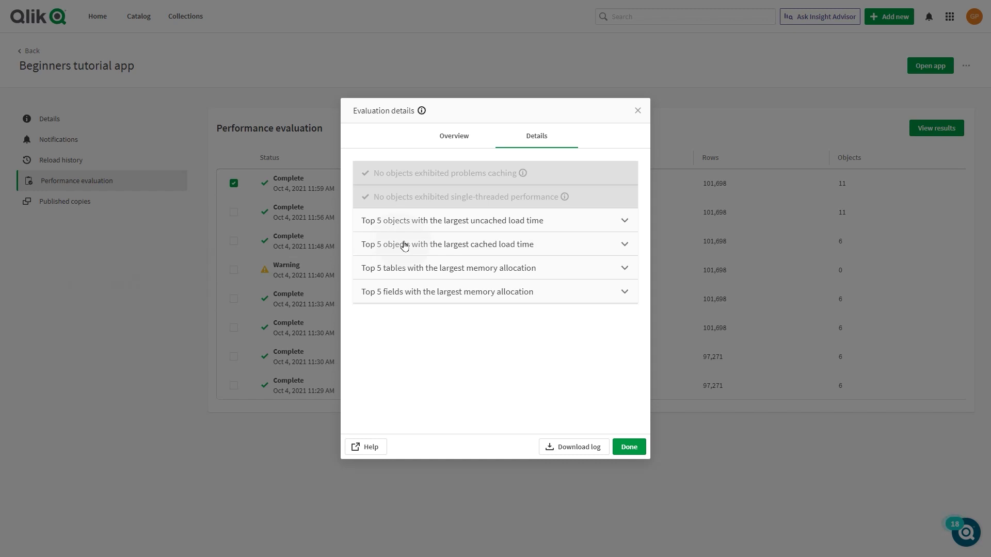
Expand the Top 5 uncached load, cached load, tables and field-memory lists, ending at %KEY (868.2 KB)
{"action": "left_click", "coordinate": [507, 220]}
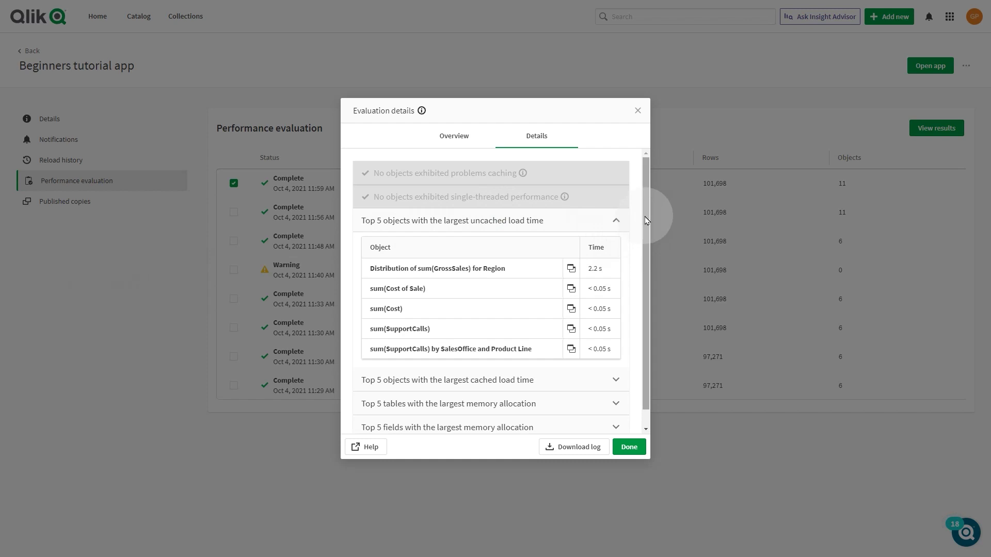
{"action": "left_click_drag", "start_coordinate": [641, 224], "coordinate": [649, 239]}
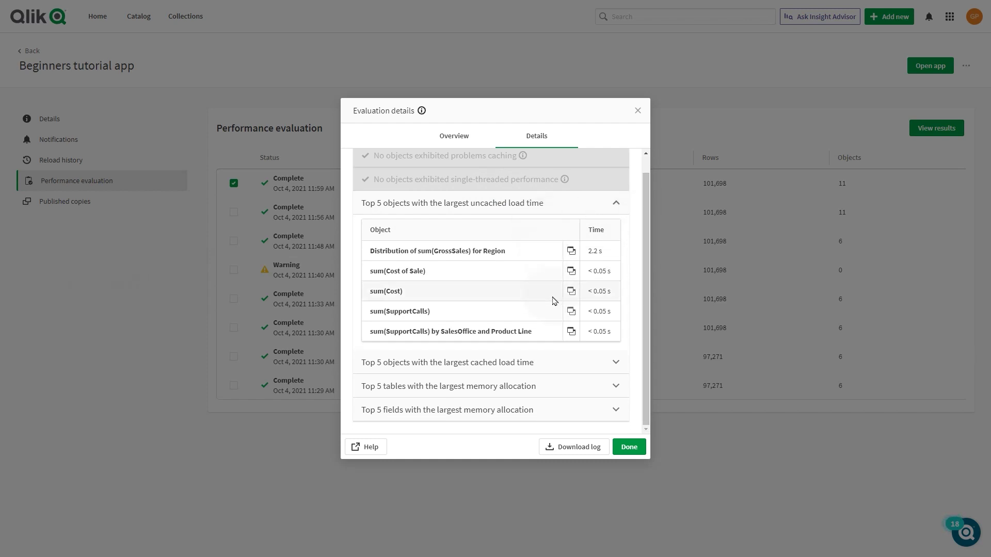
{"action": "left_click", "coordinate": [545, 367]}
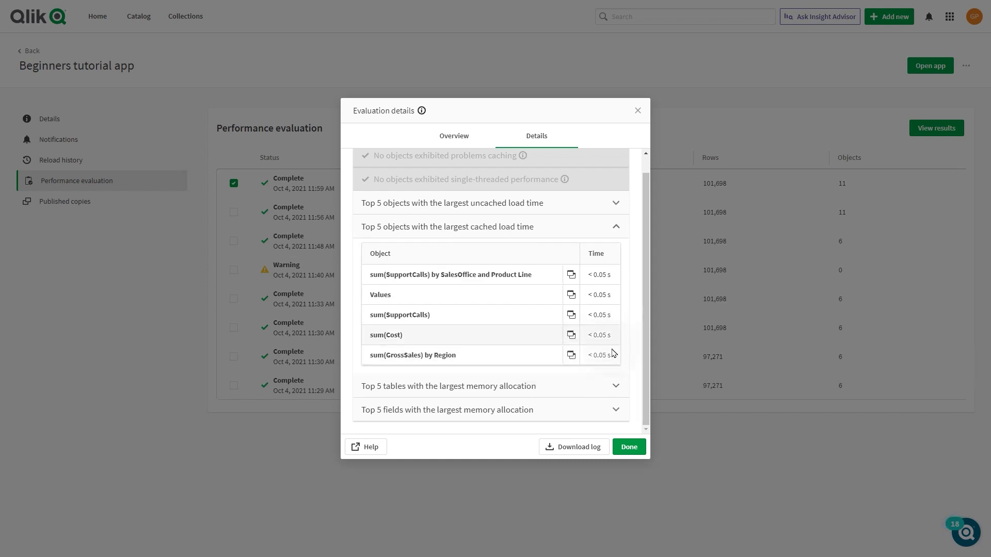
{"action": "left_click", "coordinate": [589, 389]}
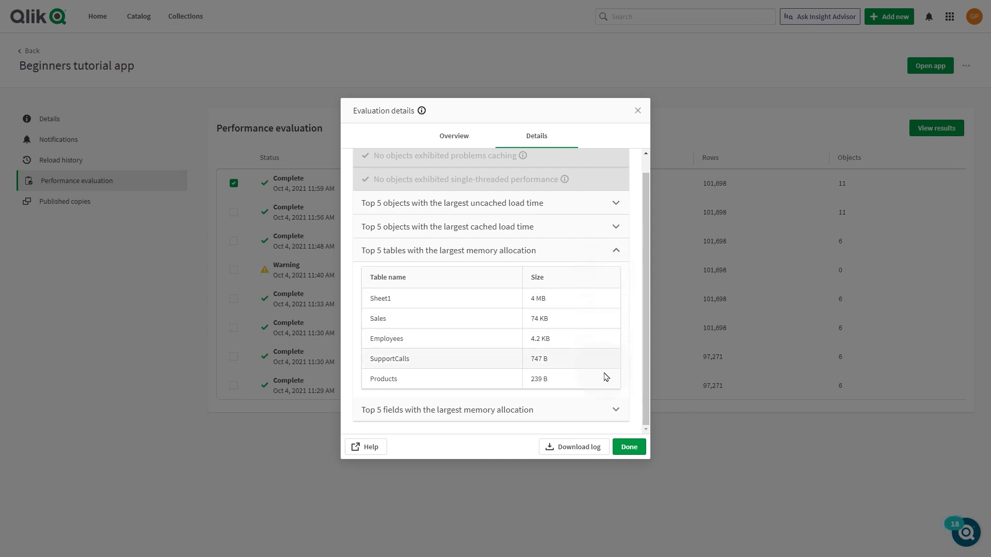
{"action": "left_click", "coordinate": [603, 410]}
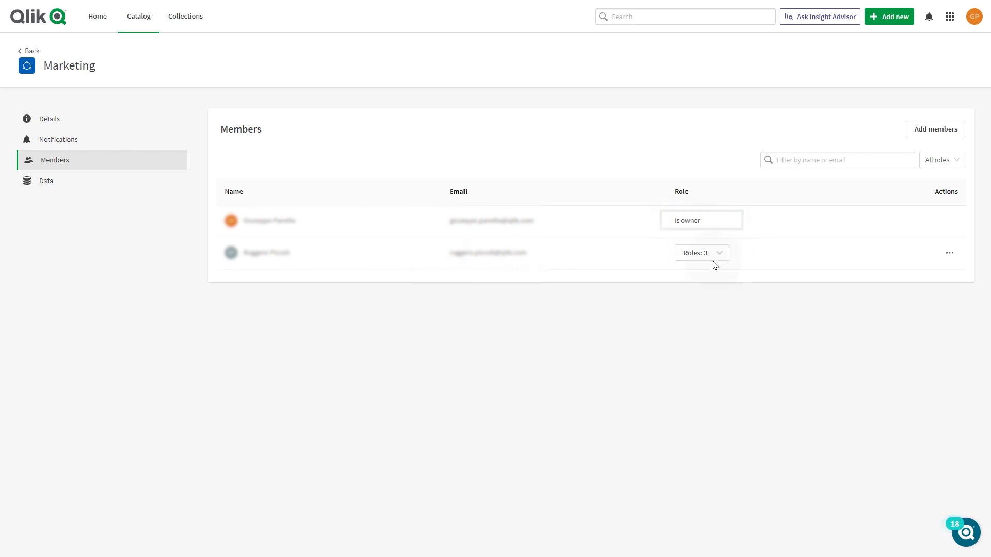
Check the roles of the second Marketing space member
{"action": "left_click", "coordinate": [713, 262]}
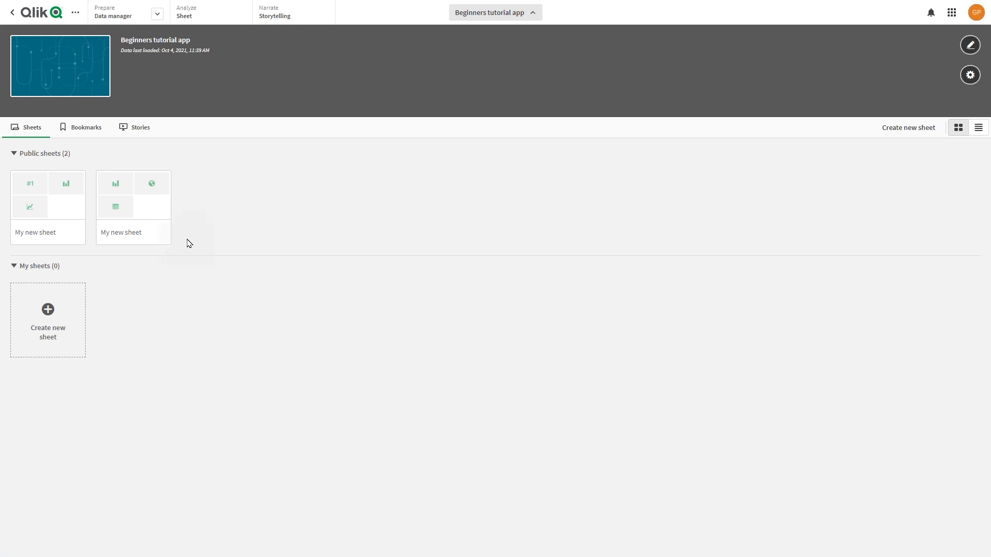
{"action": "mouse_move", "coordinate": [88, 178]}
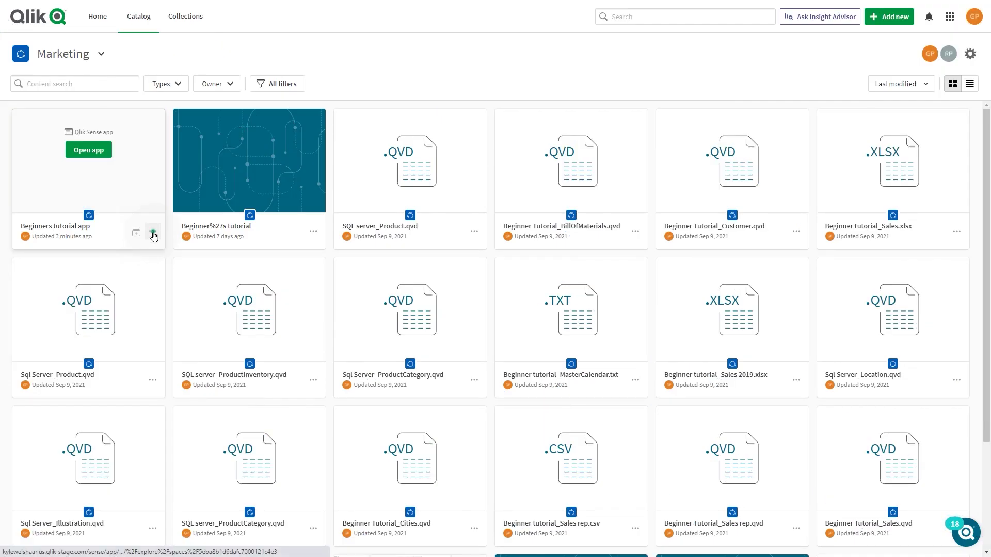
Run Evaluate performance on Beginners tutorial app from its catalog card, then return Home
{"action": "left_click", "coordinate": [154, 233]}
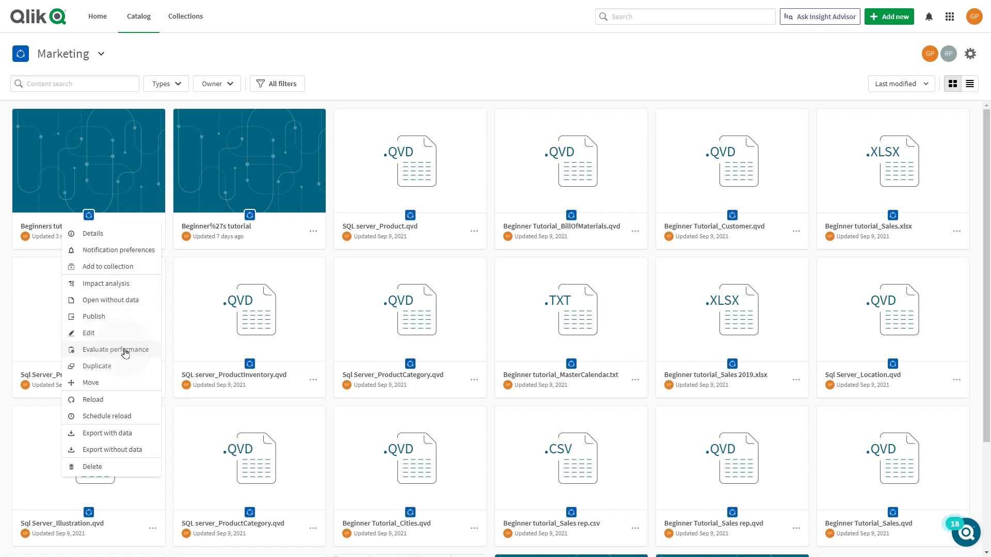
{"action": "left_click", "coordinate": [124, 352]}
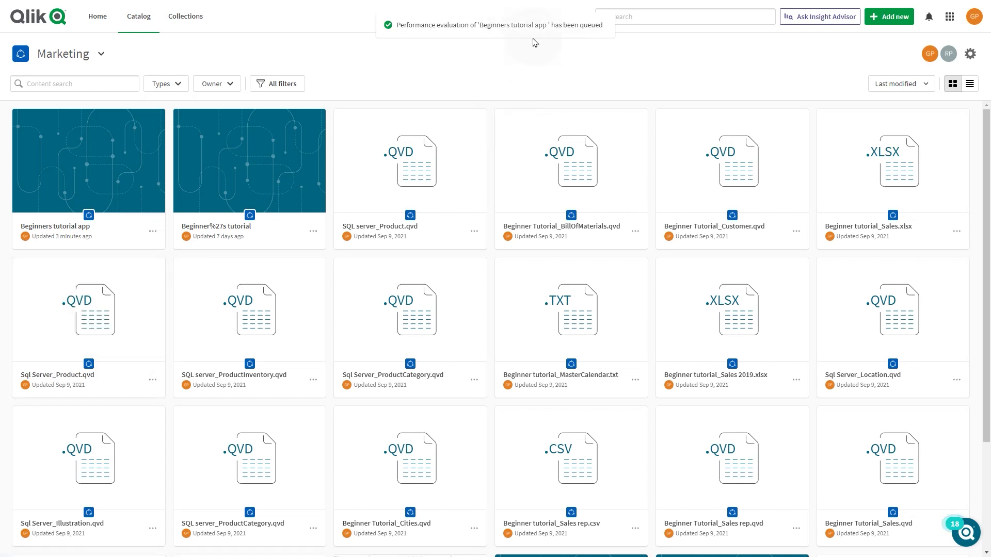
{"action": "left_click", "coordinate": [95, 23]}
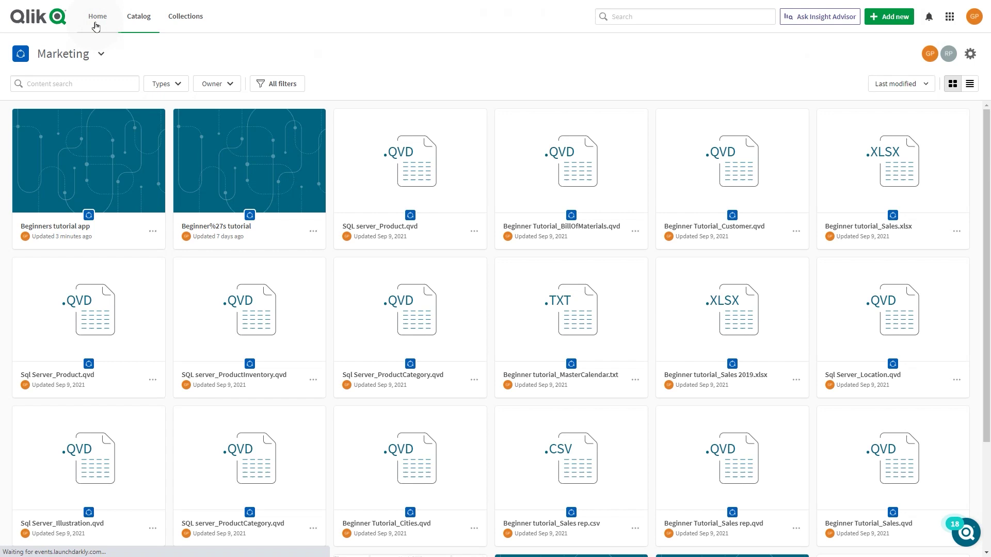
{"action": "mouse_move", "coordinate": [90, 379]}
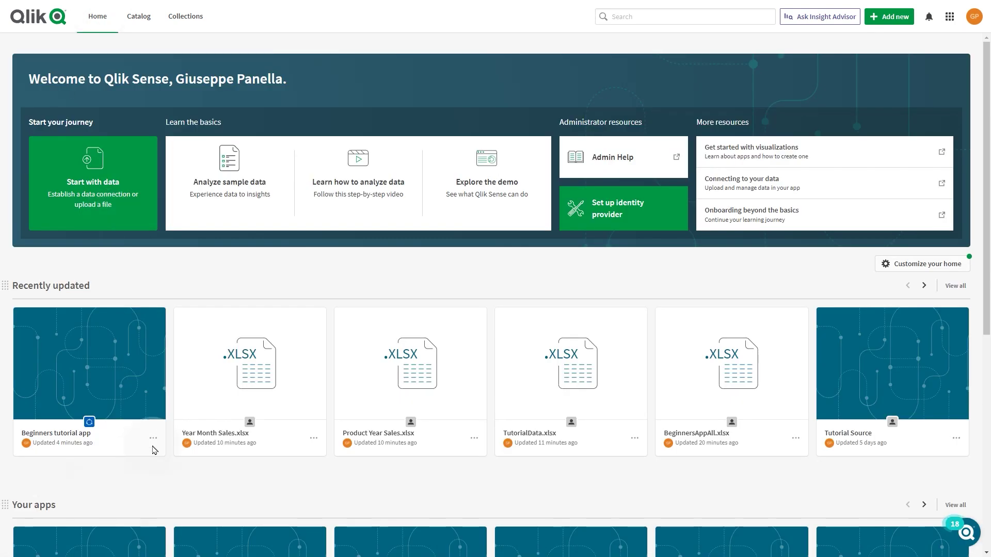
Show the Performance evaluation history on Beginners tutorial app's Details page
{"action": "left_click", "coordinate": [156, 441]}
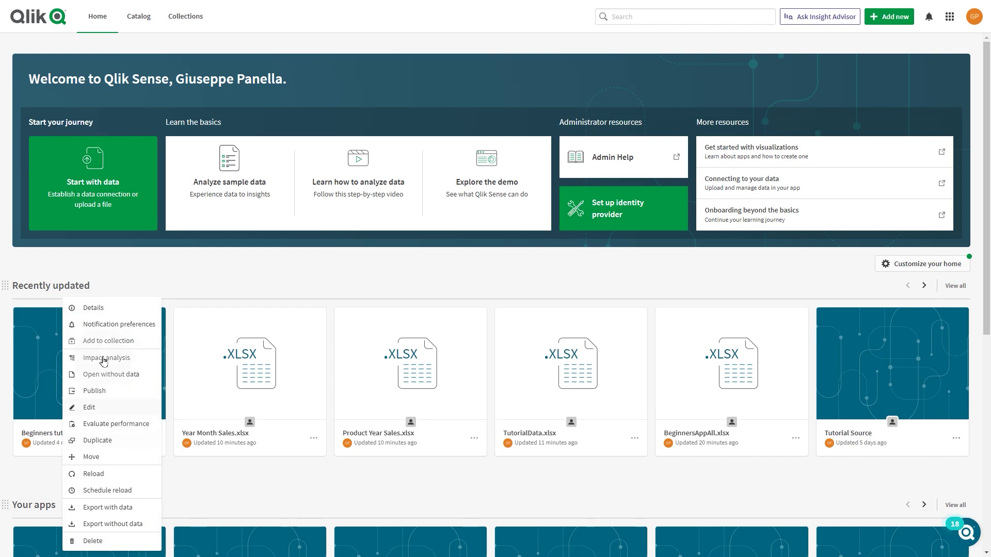
{"action": "left_click", "coordinate": [99, 308]}
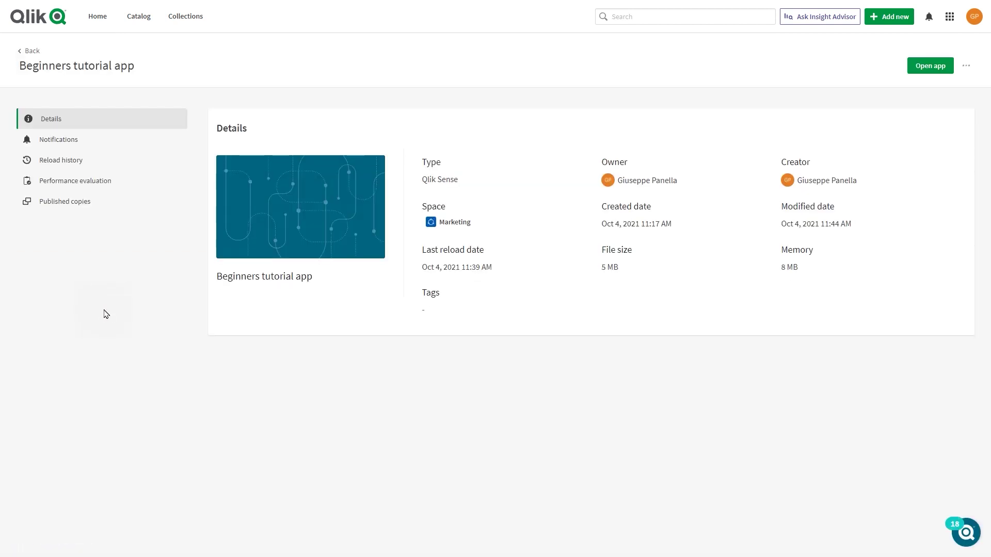
{"action": "left_click", "coordinate": [59, 185]}
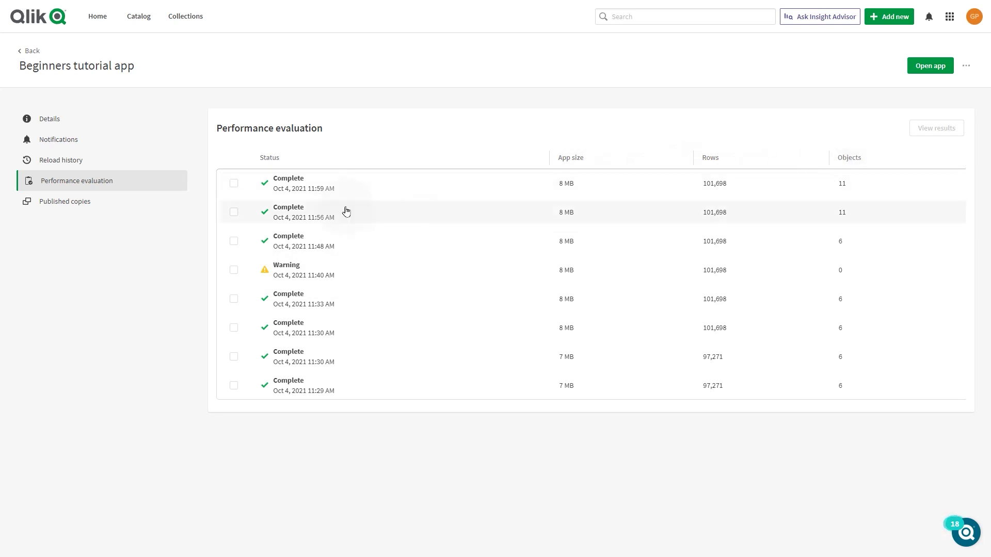
View the Oct 4, 11:59 AM evaluation's results on the Details tab
{"action": "left_click", "coordinate": [234, 184]}
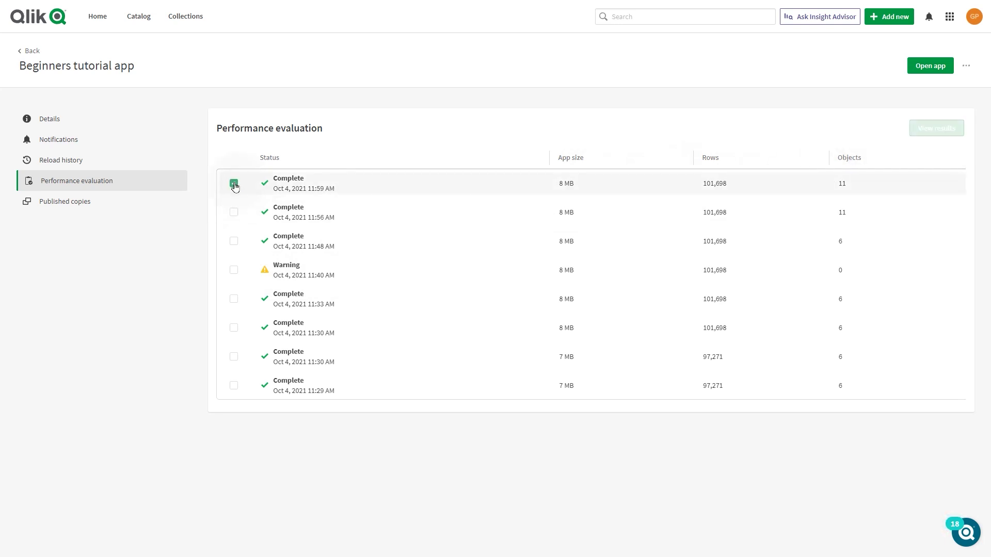
{"action": "left_click", "coordinate": [912, 134]}
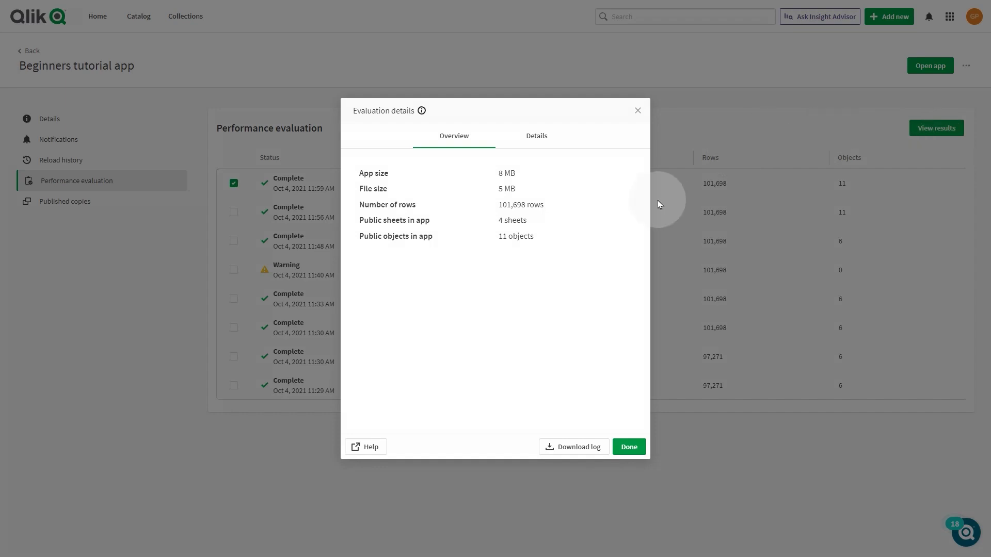
{"action": "left_click", "coordinate": [527, 137]}
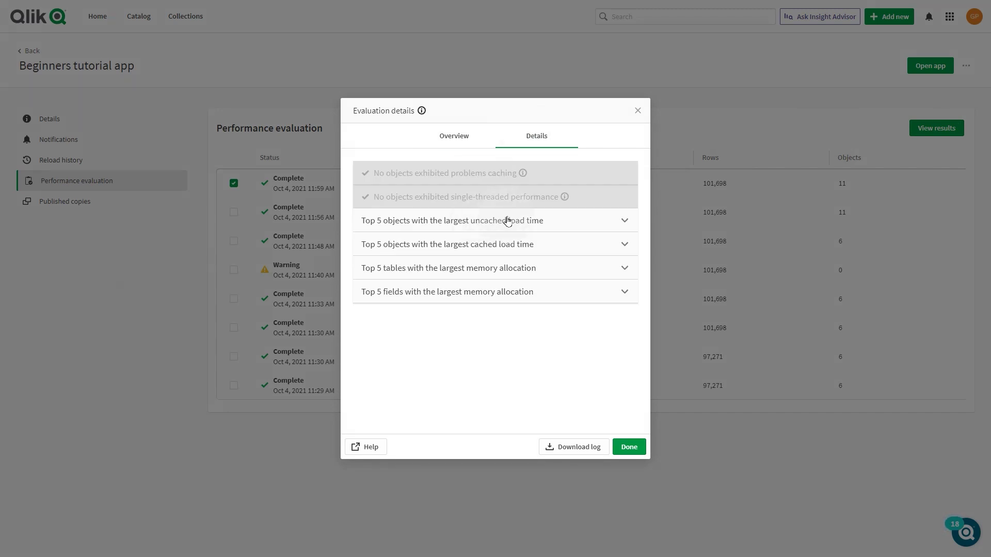
Expand the uncached load, cached load, tables and fields Top 5 lists, then collapse the fields list
{"action": "left_click", "coordinate": [507, 222]}
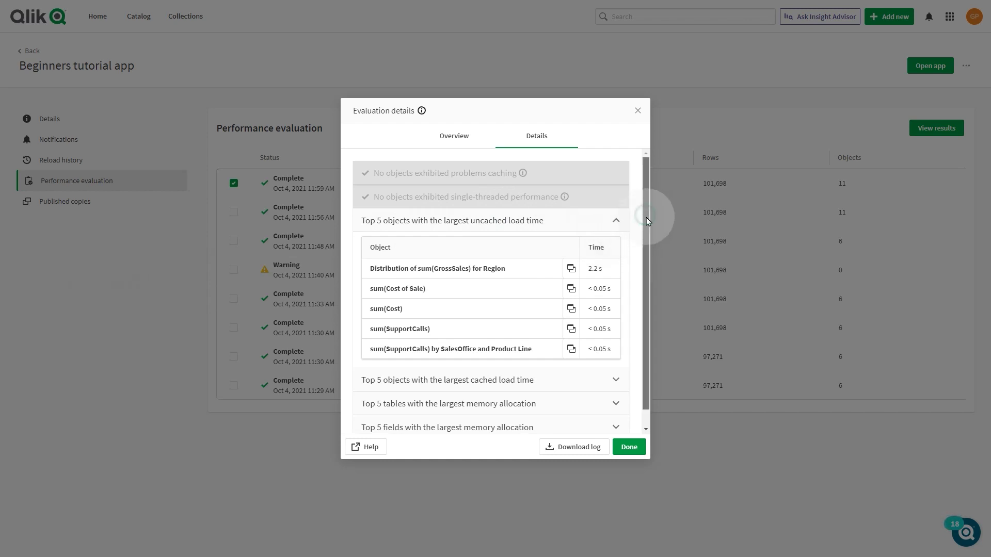
{"action": "left_click_drag", "start_coordinate": [643, 221], "coordinate": [649, 236]}
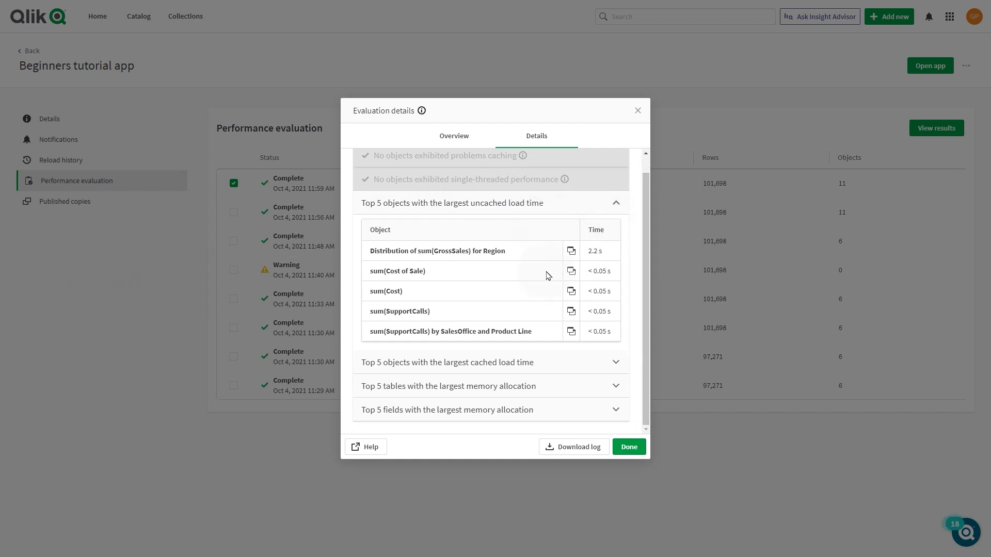
{"action": "left_click", "coordinate": [544, 364]}
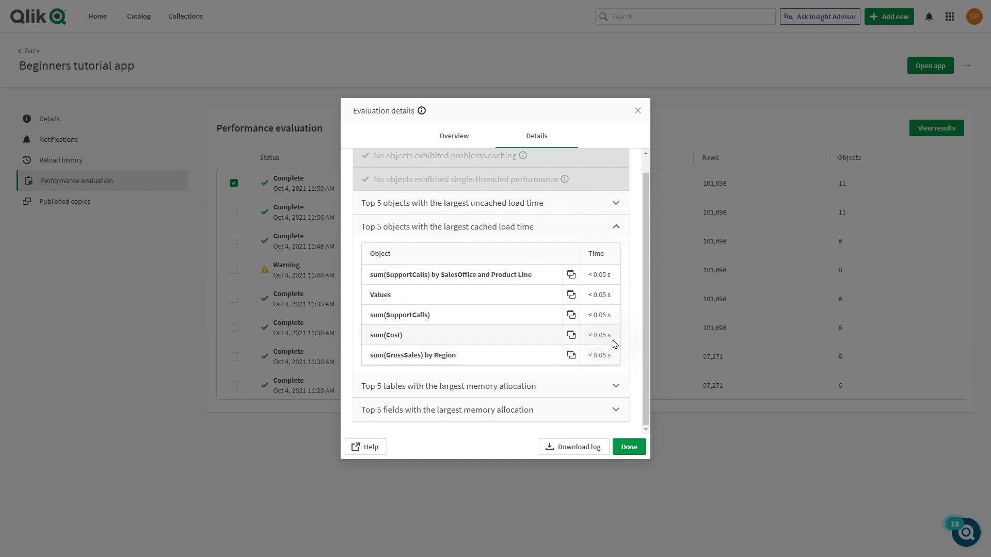
{"action": "left_click", "coordinate": [590, 389]}
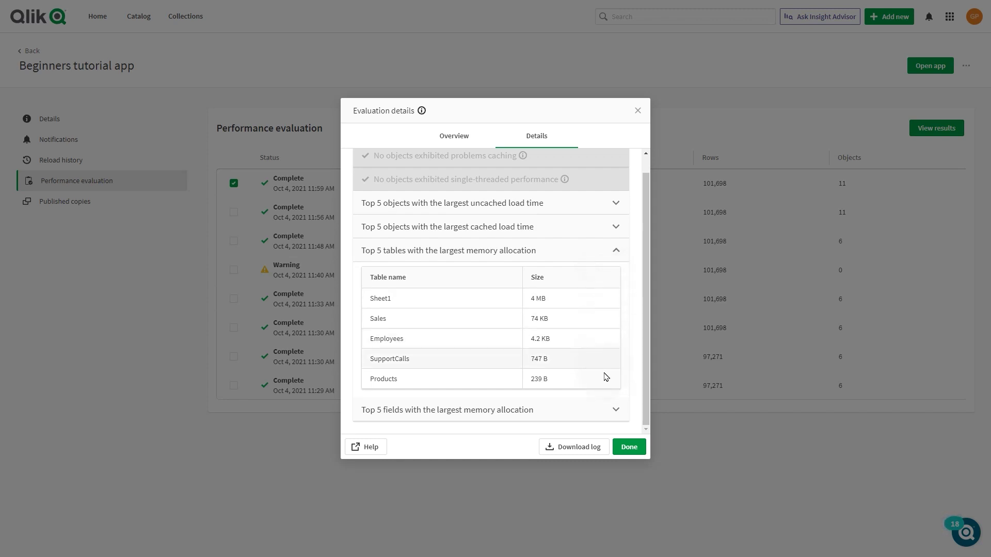
{"action": "left_click", "coordinate": [602, 410]}
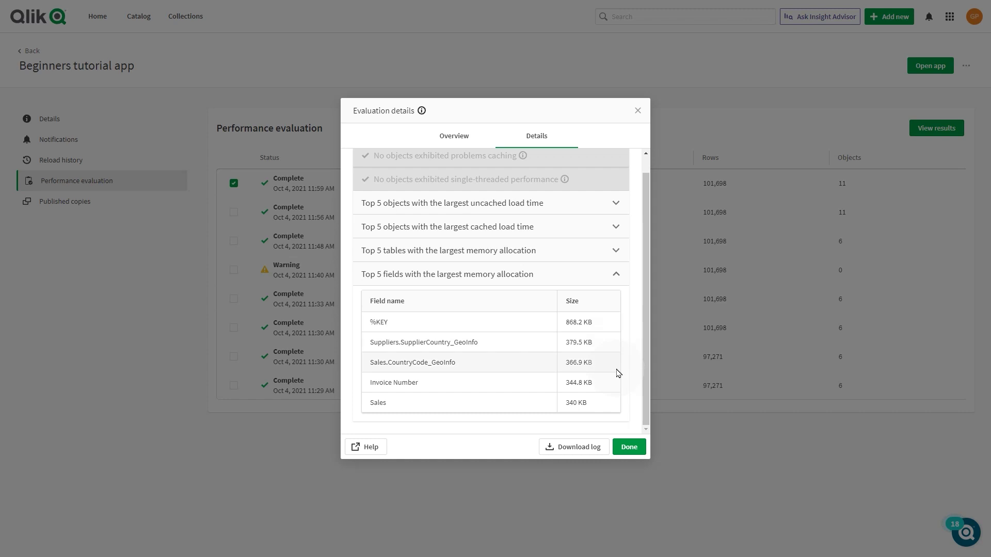
{"action": "left_click", "coordinate": [557, 280]}
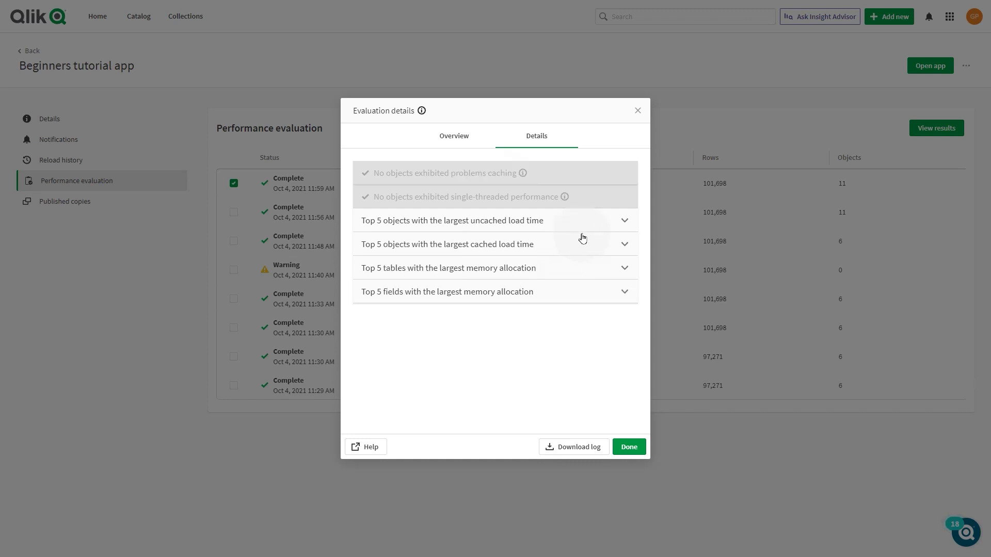
Open the 2.2 s Distribution of sum(GrossSales) for Region object in the app
{"action": "left_click", "coordinate": [625, 223]}
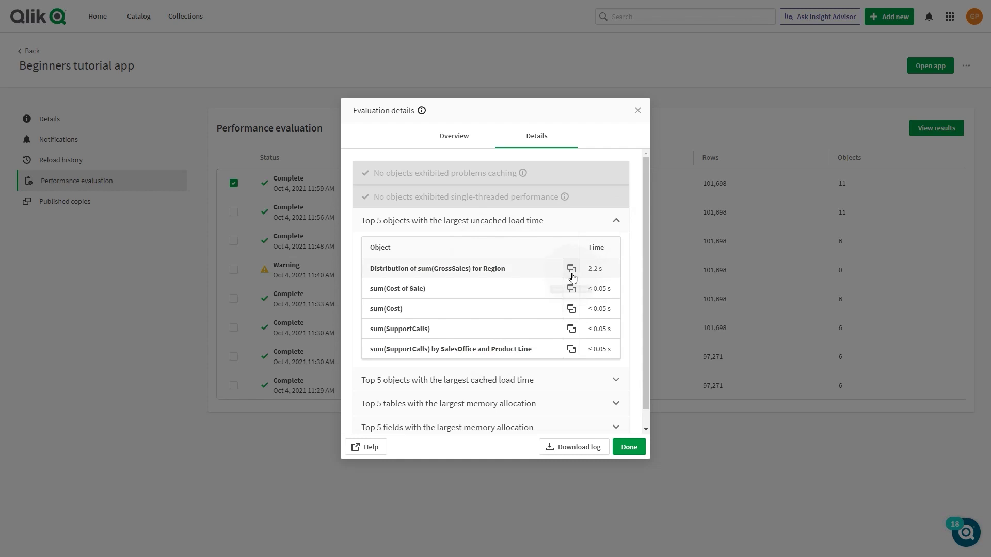
{"action": "left_click", "coordinate": [569, 269]}
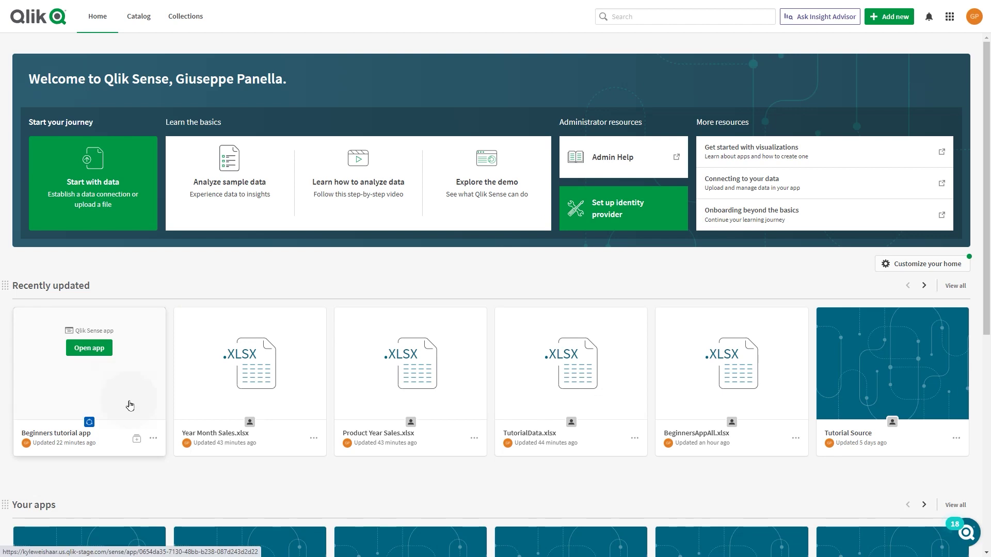
Select the Oct 4 11:59 AM and 11:30 AM runs in the app's evaluation history
{"action": "left_click", "coordinate": [153, 439]}
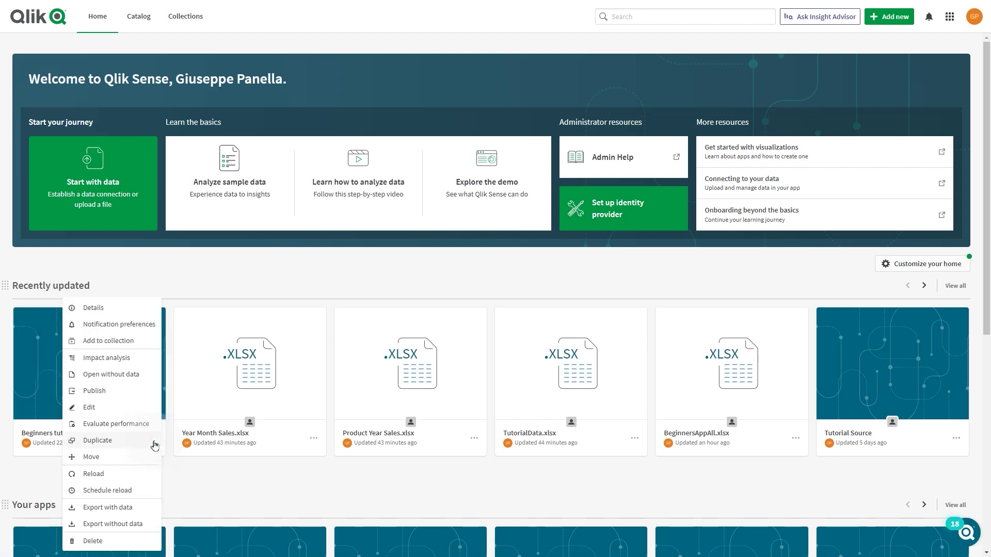
{"action": "left_click", "coordinate": [103, 309]}
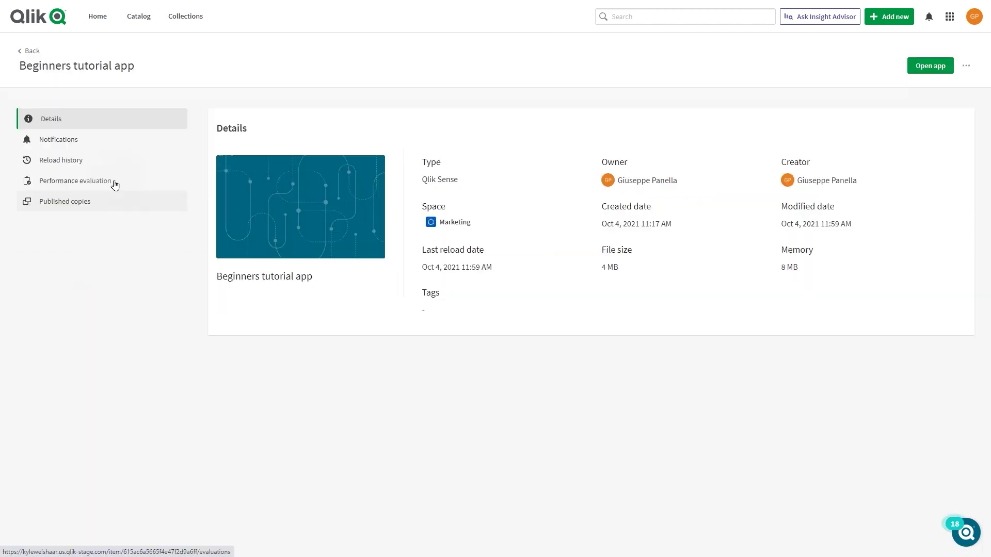
{"action": "left_click", "coordinate": [114, 182]}
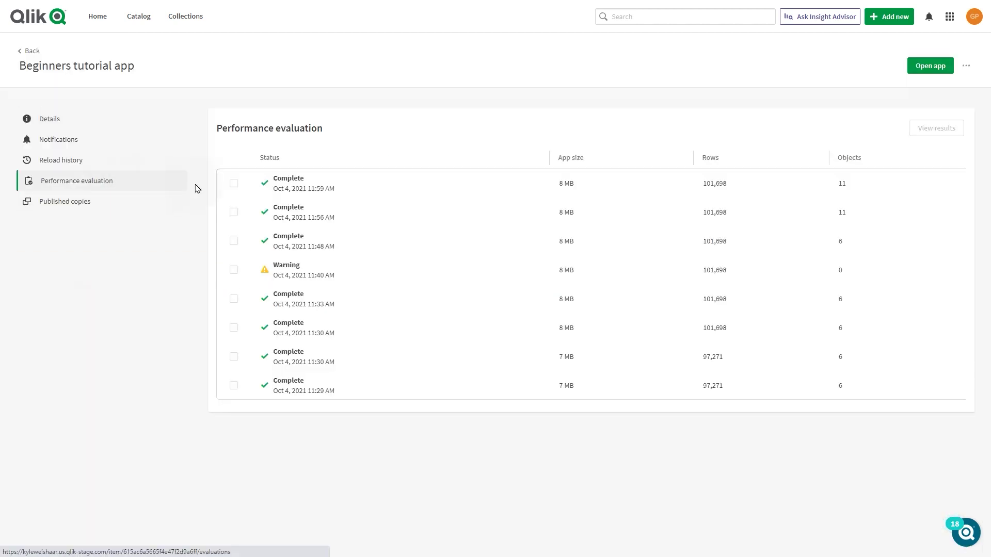
{"action": "left_click", "coordinate": [233, 183]}
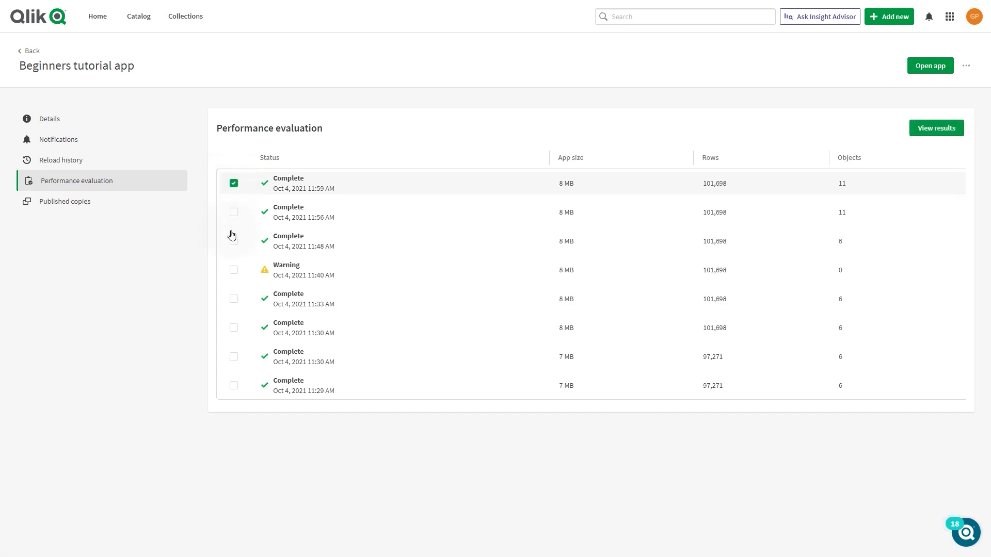
{"action": "left_click", "coordinate": [234, 329]}
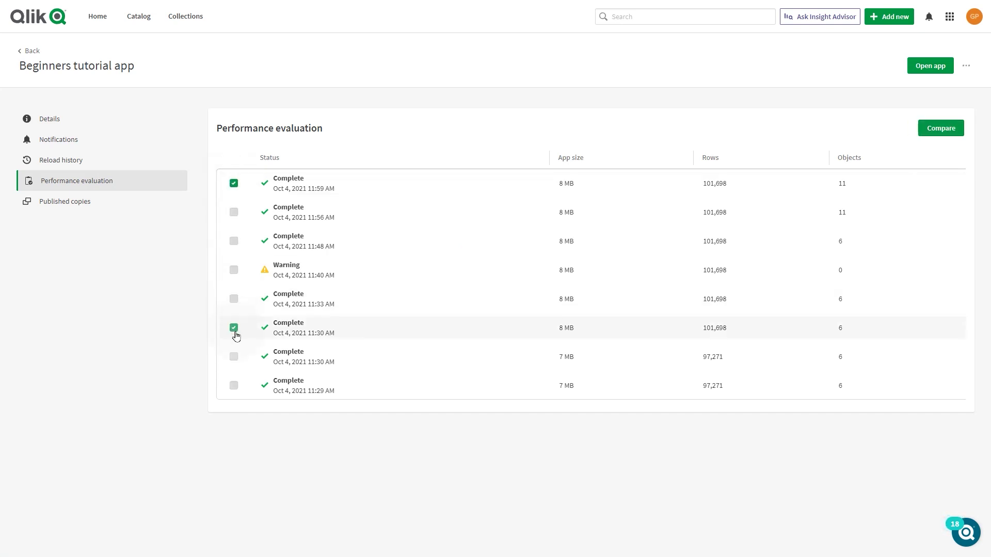
Compare the 11:59 AM and 11:30 AM evaluations on the Details tab
{"action": "left_click", "coordinate": [948, 130]}
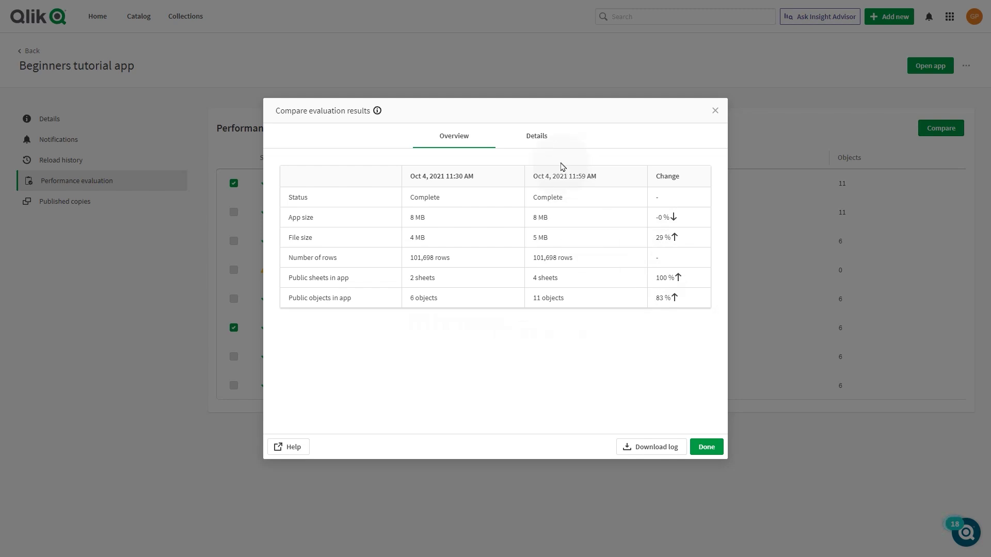
{"action": "left_click", "coordinate": [537, 137]}
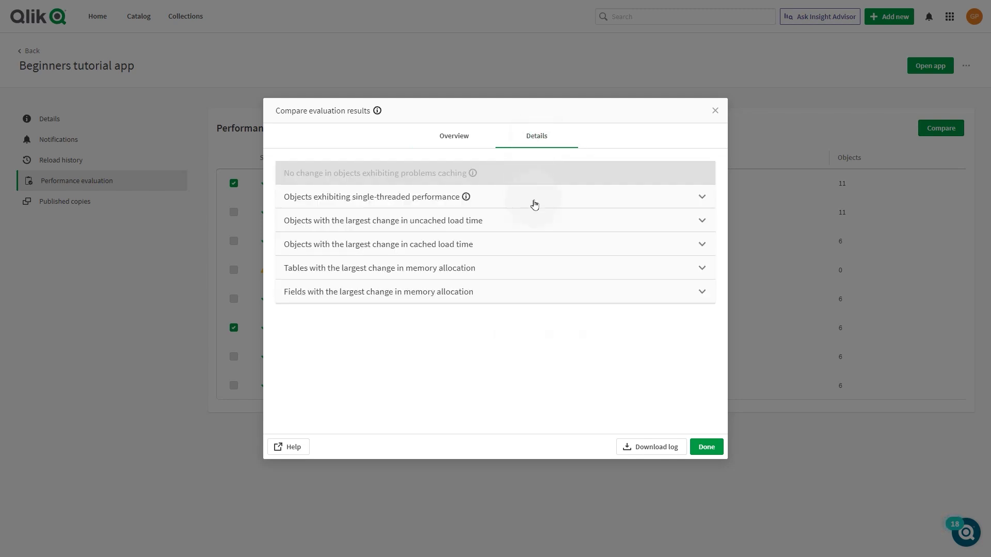
Expand the cached load time, table memory and field memory change lists, then close with Done
{"action": "left_click", "coordinate": [697, 245]}
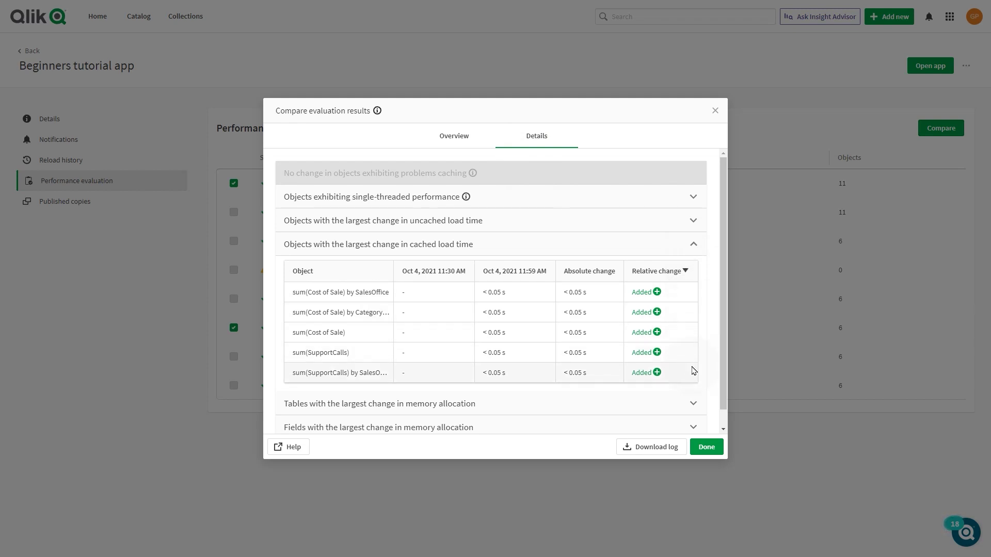
{"action": "left_click", "coordinate": [699, 404]}
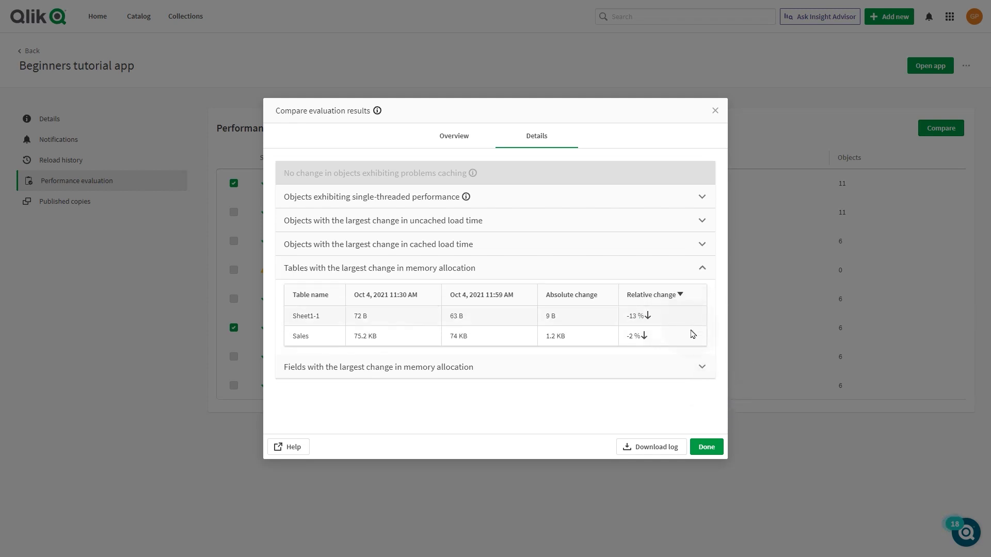
{"action": "left_click", "coordinate": [691, 367]}
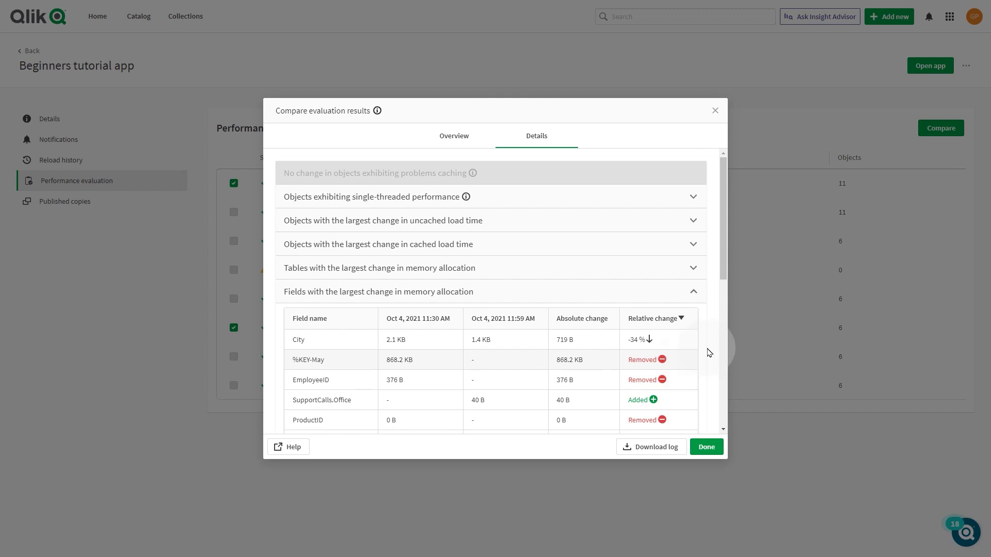
{"action": "left_click", "coordinate": [725, 269]}
{"action": "left_click_drag", "start_coordinate": [725, 270], "coordinate": [730, 417]}
{"action": "left_click", "coordinate": [703, 447]}
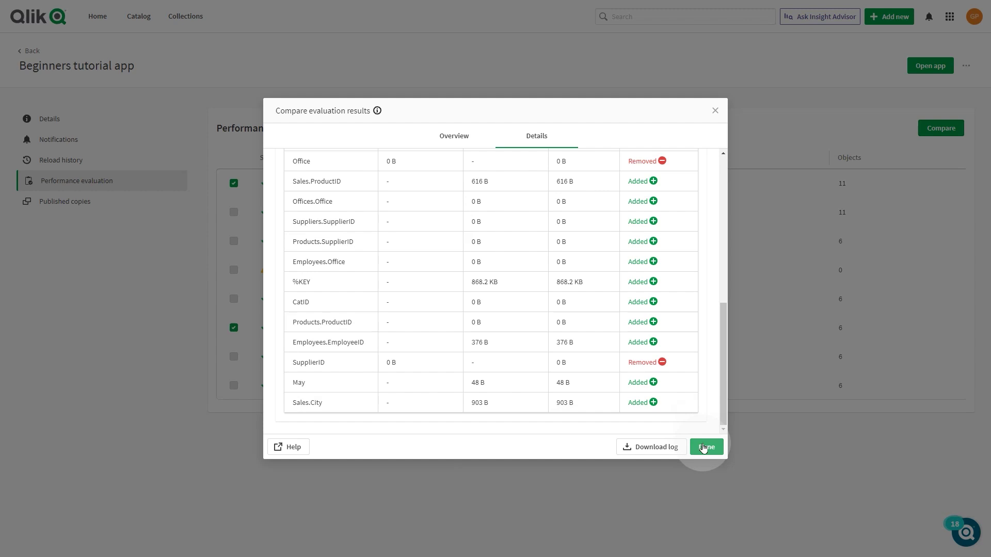